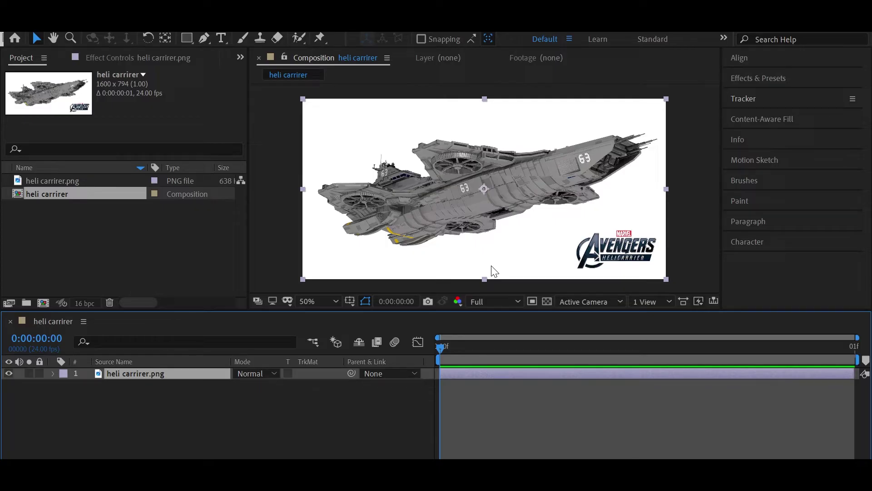
Step: Apply a Luma Key effect to the heli carrier.png layer using the effects search
{"action": "left_click", "coordinate": [190, 387]}
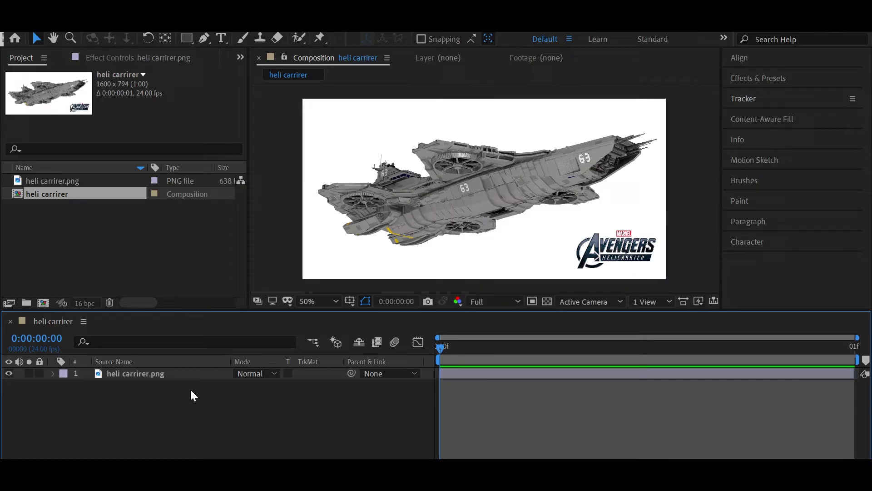
{"action": "left_click", "coordinate": [199, 374]}
{"action": "key", "text": "ctrl+space"}
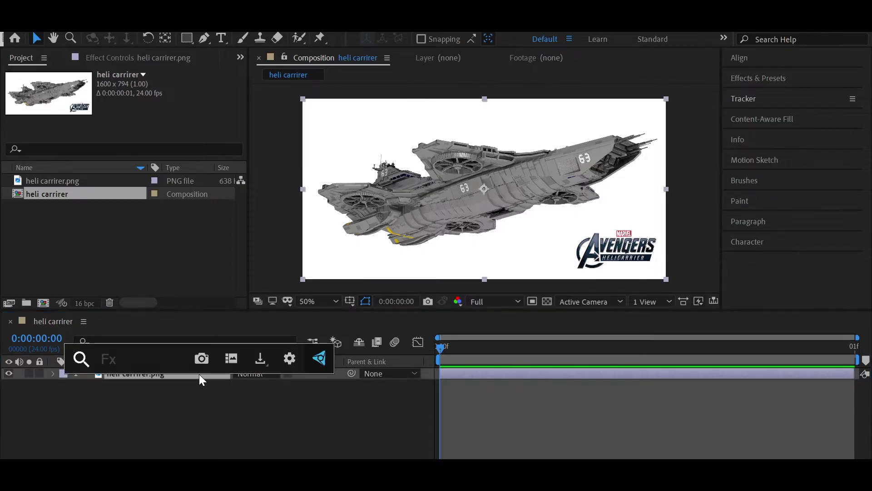
{"action": "type", "text": "luma"}
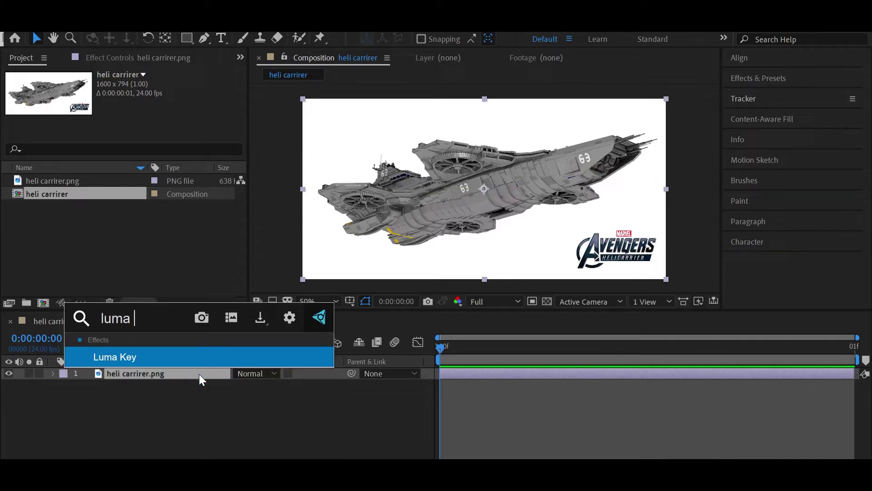
{"action": "key", "text": "Return"}
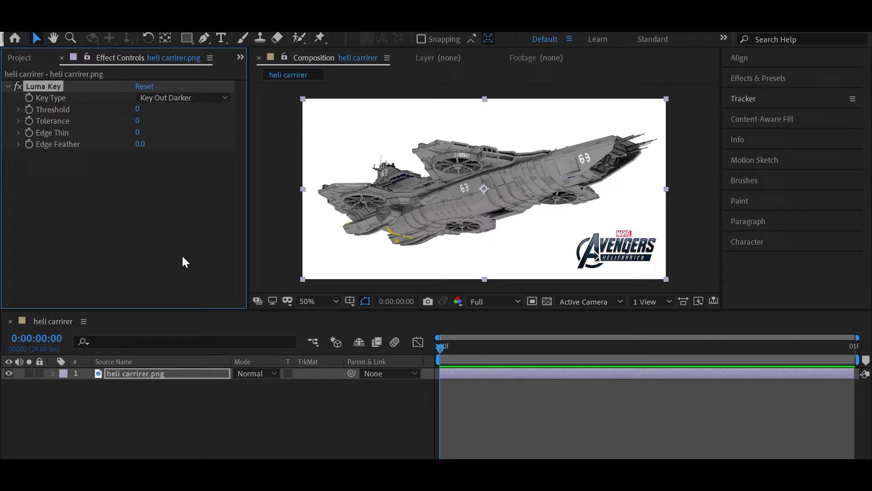
Step: Set Luma Key to Key Out Brighter with a Threshold of 253
{"action": "left_click", "coordinate": [211, 94]}
{"action": "left_click", "coordinate": [209, 107]}
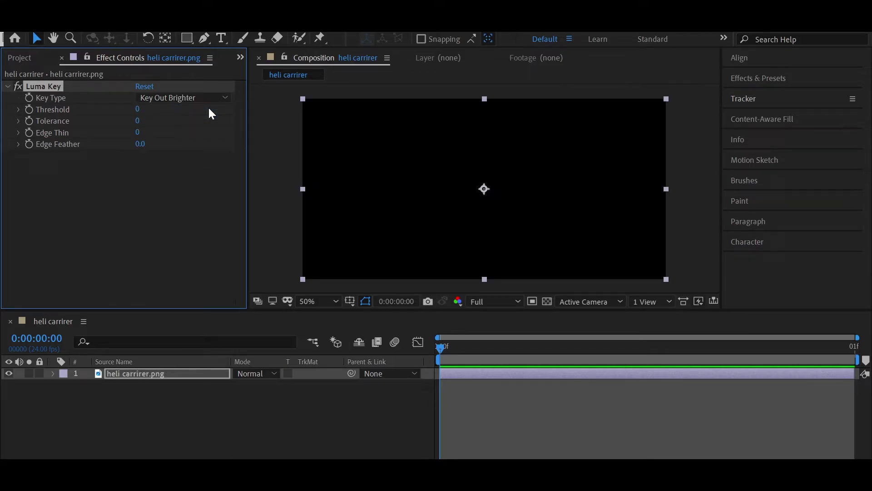
{"action": "mouse_move", "coordinate": [139, 111]}
{"action": "left_mouse_down"}
{"action": "mouse_move", "coordinate": [211, 131]}
{"action": "mouse_move", "coordinate": [335, 137]}
{"action": "left_mouse_up"}
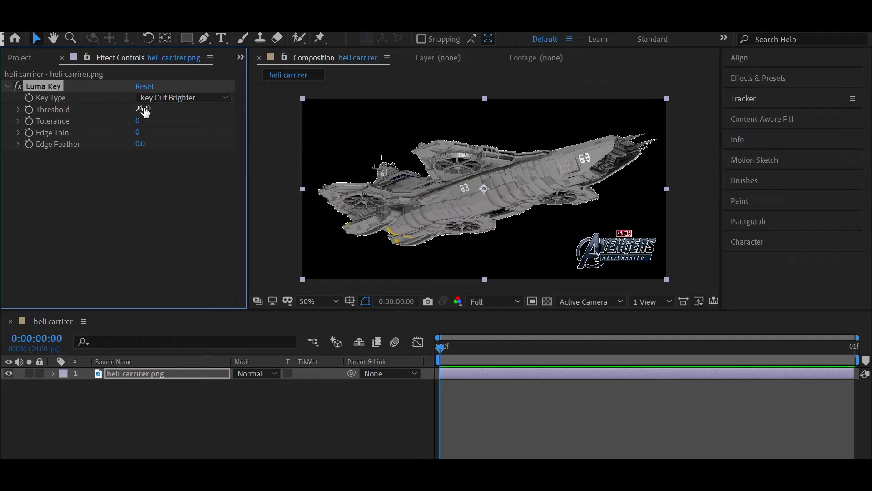
{"action": "left_click_drag", "start_coordinate": [142, 109], "coordinate": [162, 114]}
{"action": "scroll", "coordinate": [408, 168], "scroll_direction": "up", "scroll_amount": 2}
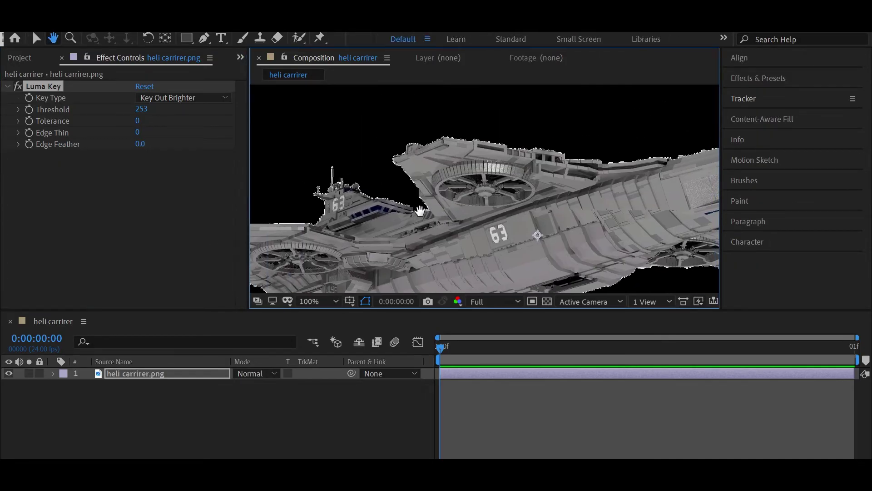
{"action": "scroll", "coordinate": [405, 198], "scroll_direction": "down", "scroll_amount": 2}
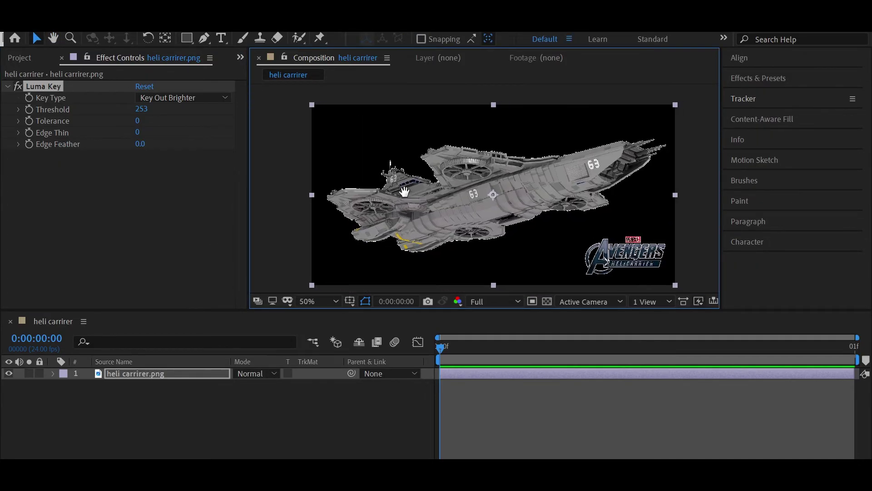
Step: Add Simple Choker to the heli carrier.png layer with Choke Matte set to 3.00
{"action": "left_click", "coordinate": [229, 383]}
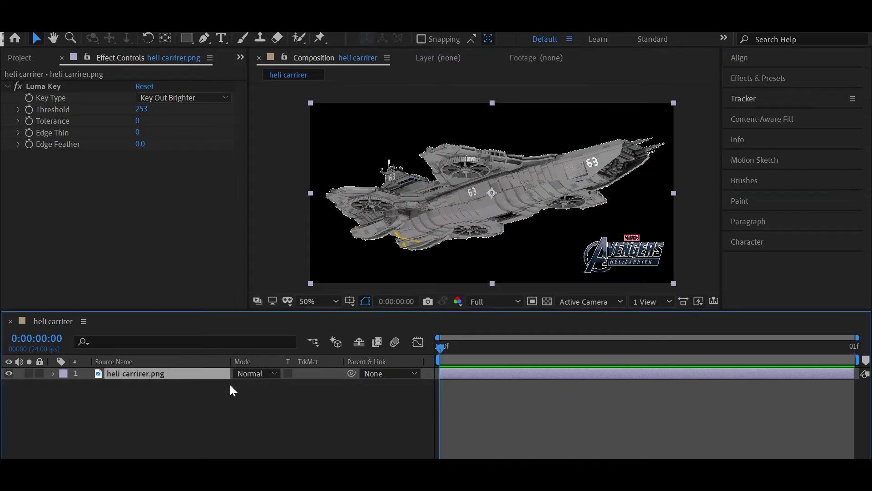
{"action": "key", "text": "ctrl+space"}
{"action": "type", "text": "simpl"}
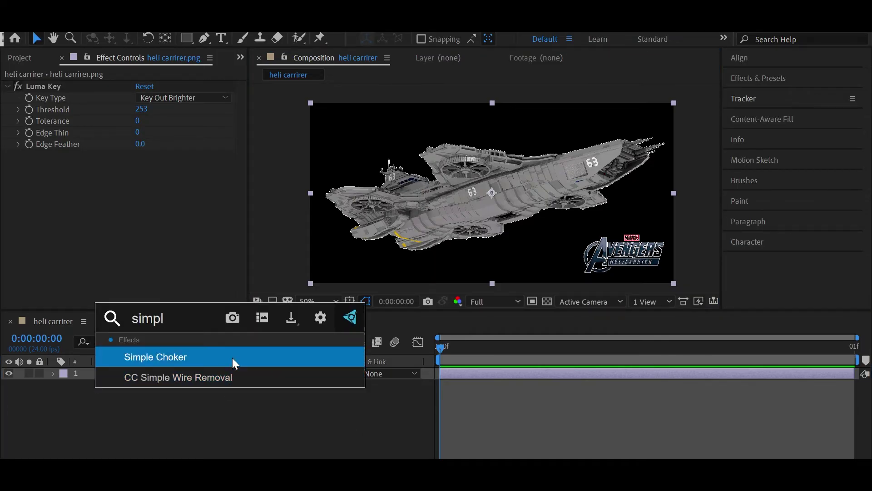
{"action": "left_click", "coordinate": [233, 358]}
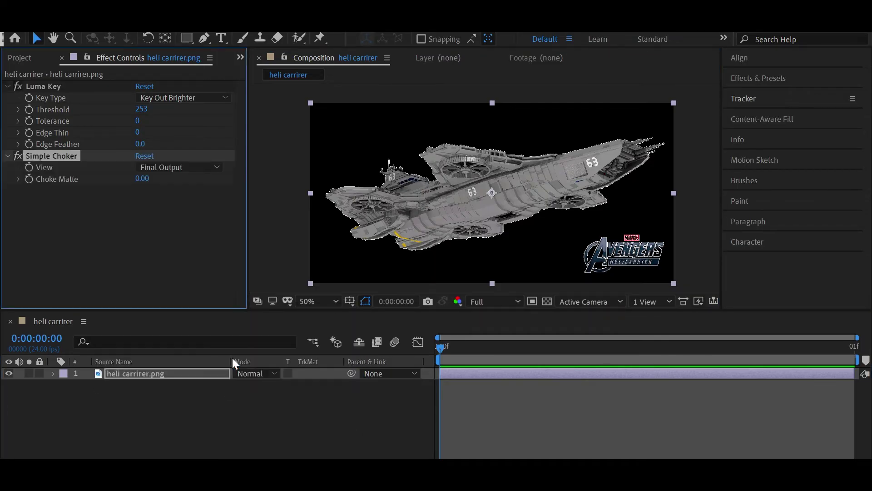
{"action": "left_click", "coordinate": [141, 177]}
{"action": "type", "text": "3"}
{"action": "key", "text": "Return"}
{"action": "left_click", "coordinate": [161, 232]}
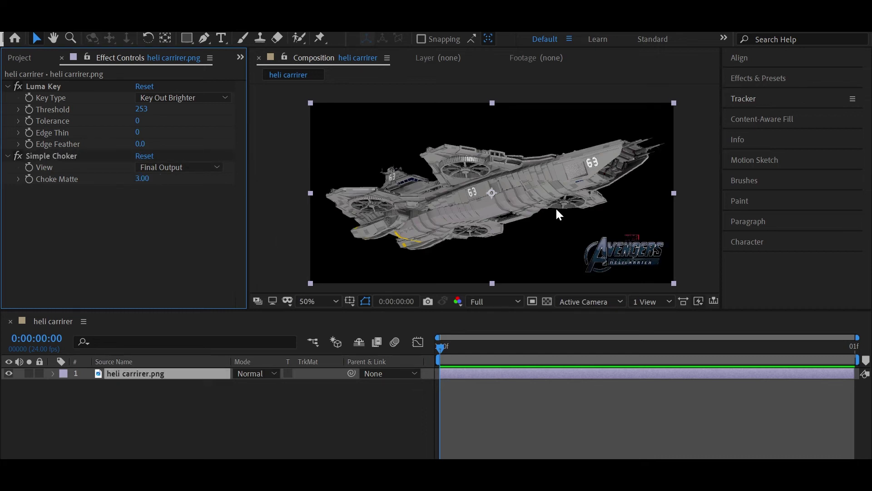
{"action": "left_click_drag", "start_coordinate": [558, 257], "coordinate": [542, 253]}
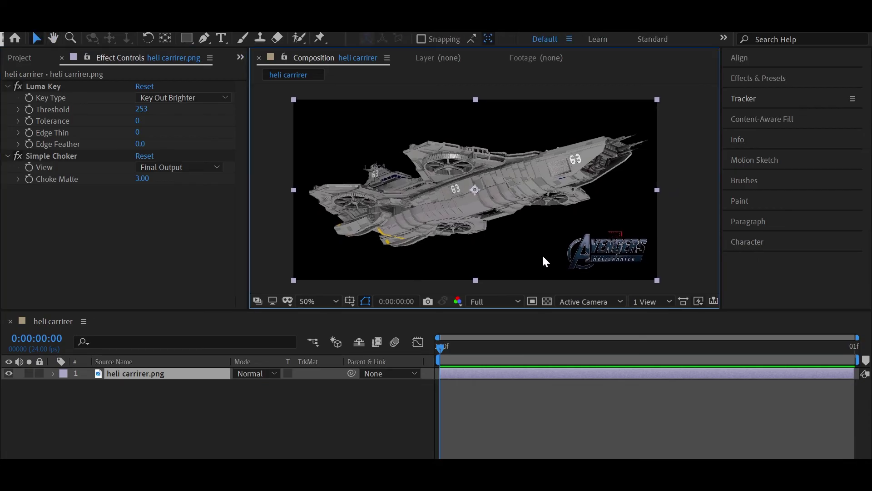
Step: Turn on the transparency grid so the keyed background appears as a checkerboard
{"action": "left_click", "coordinate": [547, 300]}
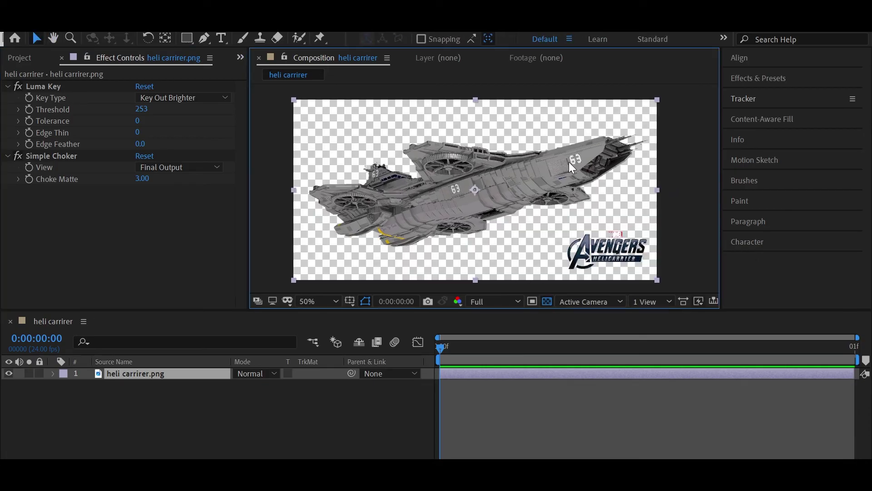